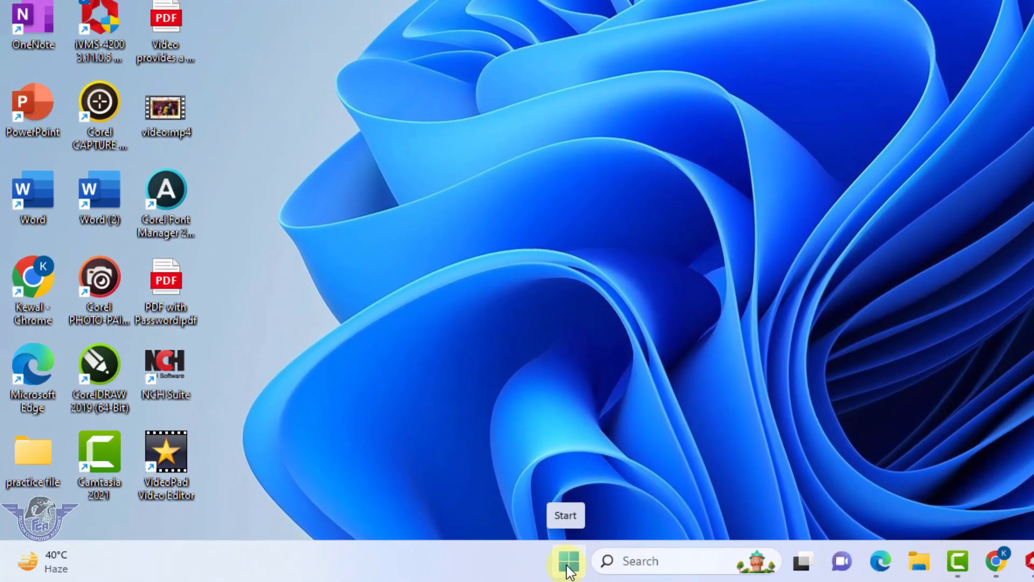
- Launch Settings from Start and go to Accounts > Family & other users
left_click(350, 570)
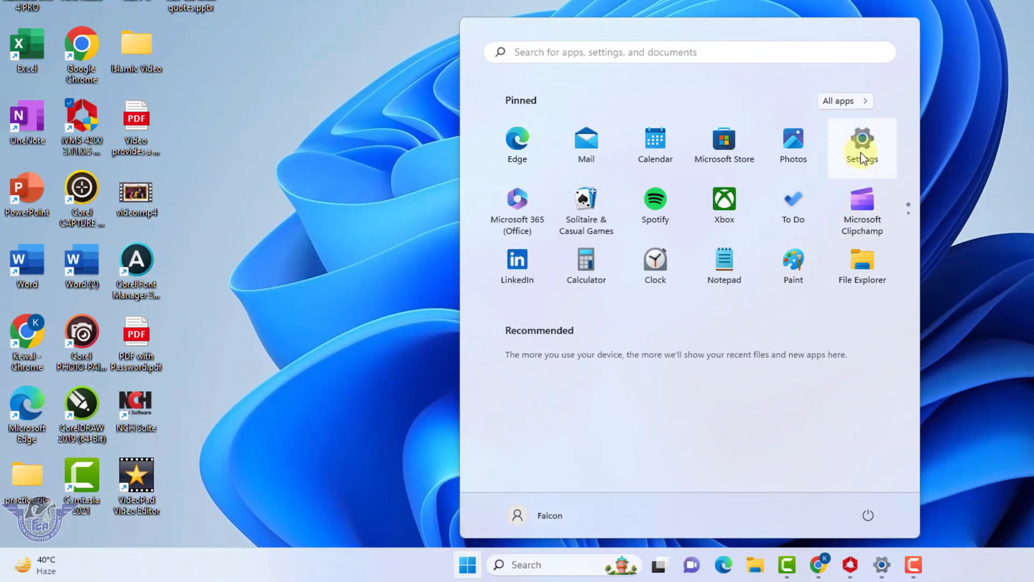
left_click(861, 153)
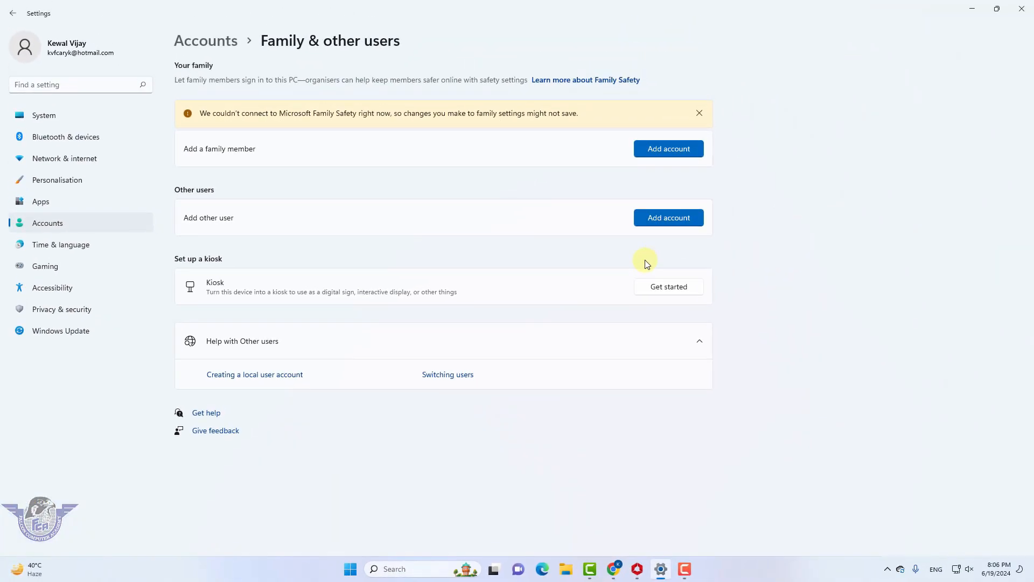
left_click(56, 222)
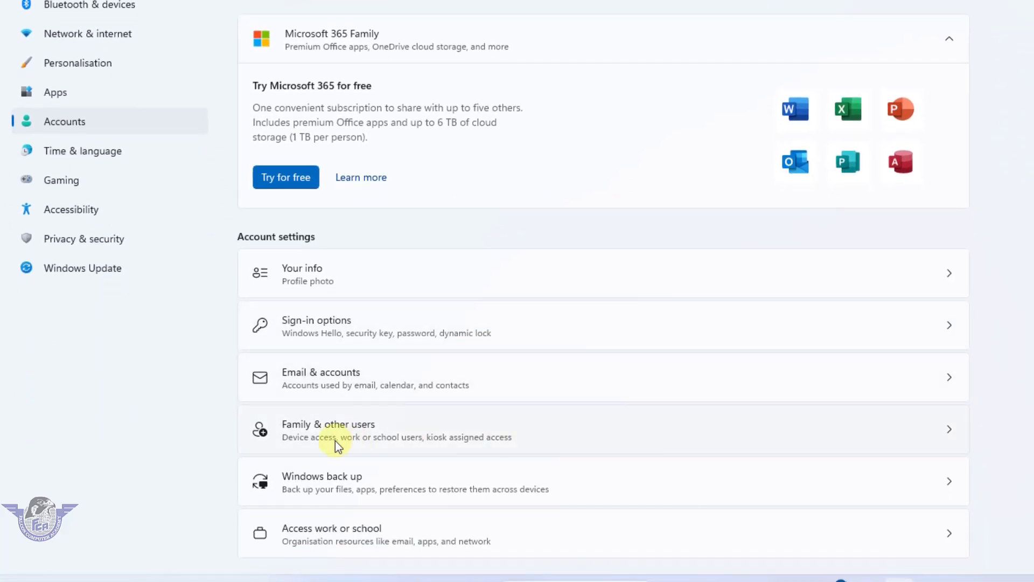
left_click(392, 432)
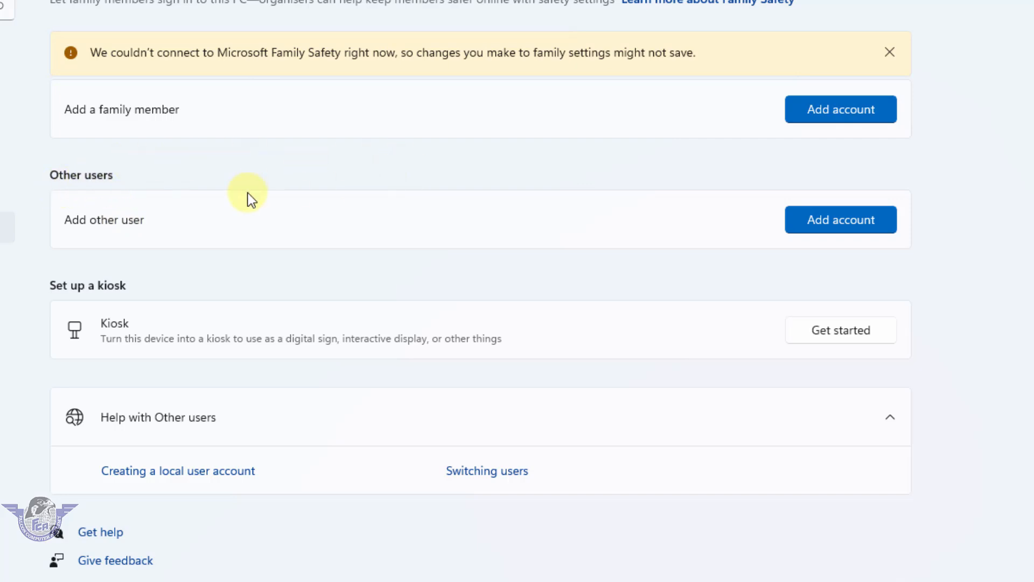
- Start adding another user, skip the sign-in info, and choose to add a user without a Microsoft account
left_click(854, 227)
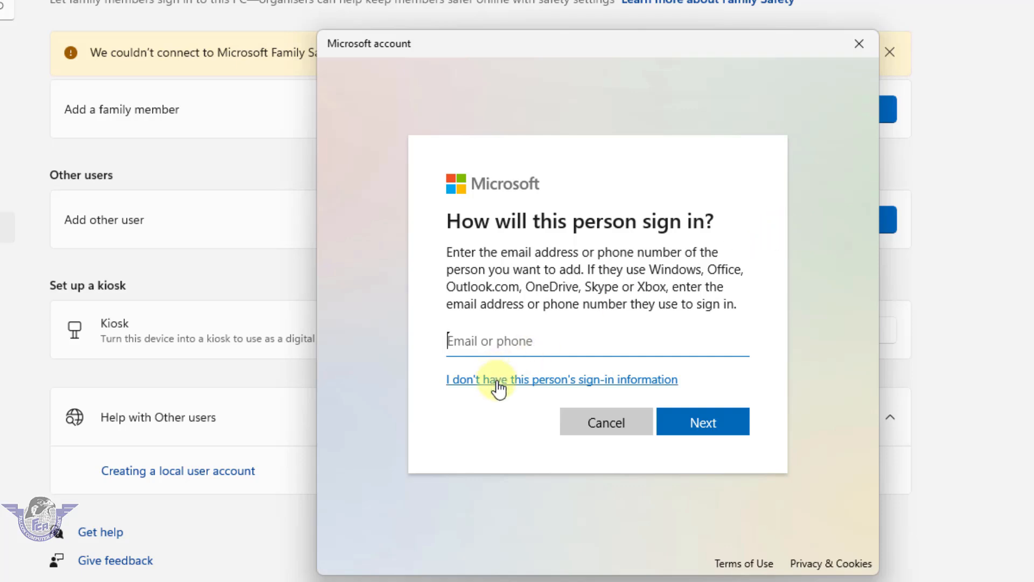
left_click(518, 390)
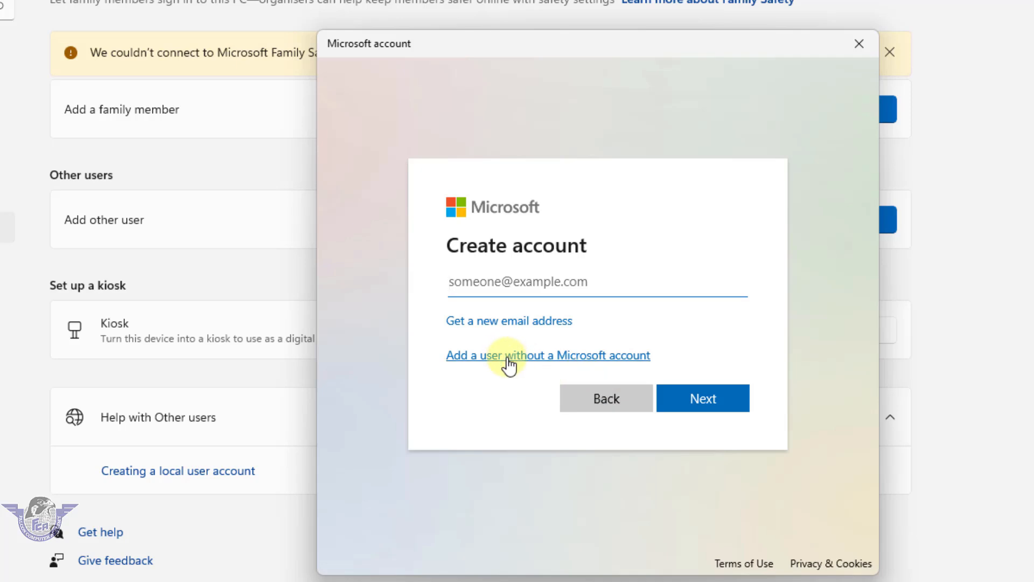
left_click(508, 358)
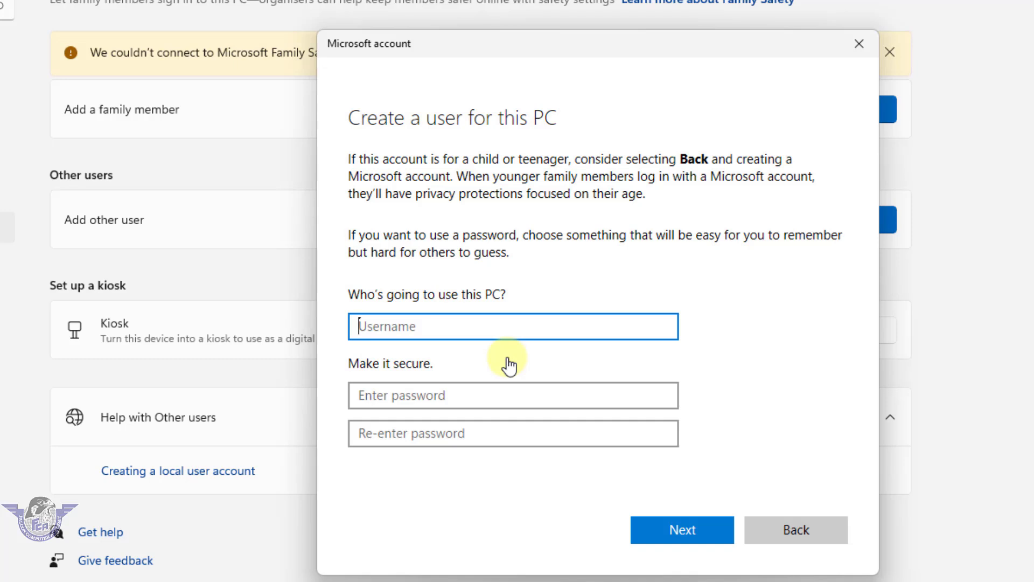
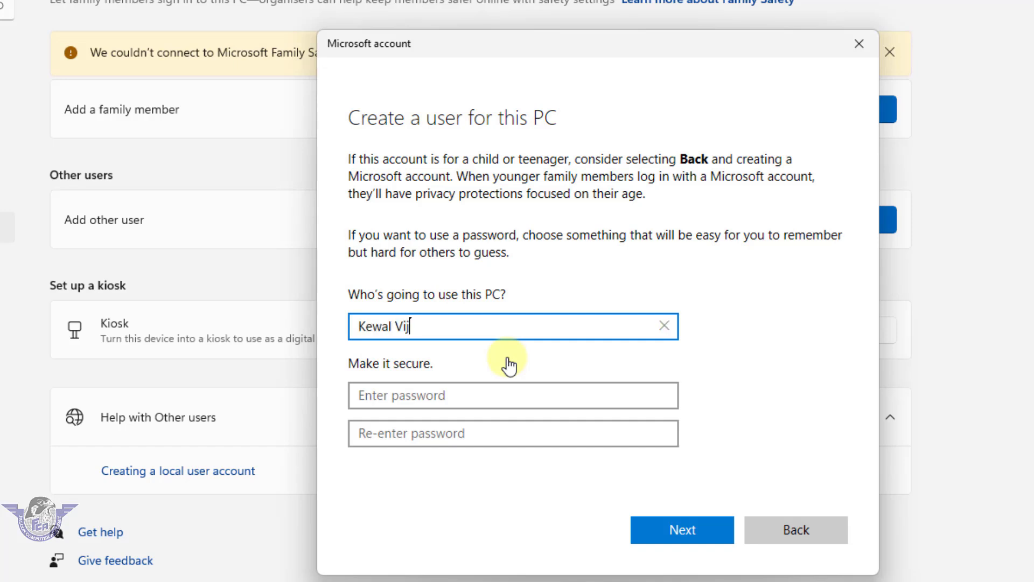
- Enter the new user's name and a six-character password, entering it twice to confirm
left_click(458, 400)
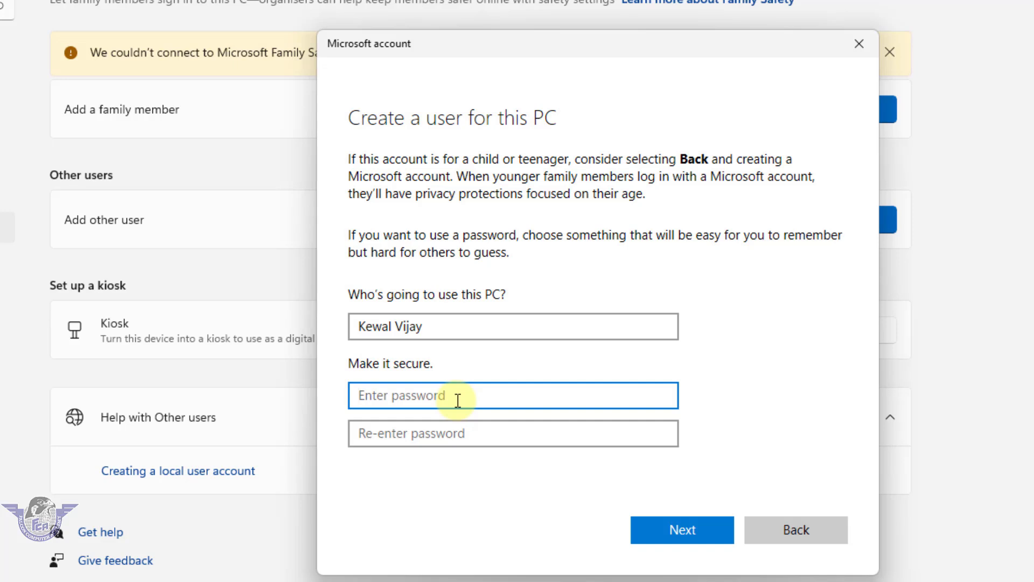
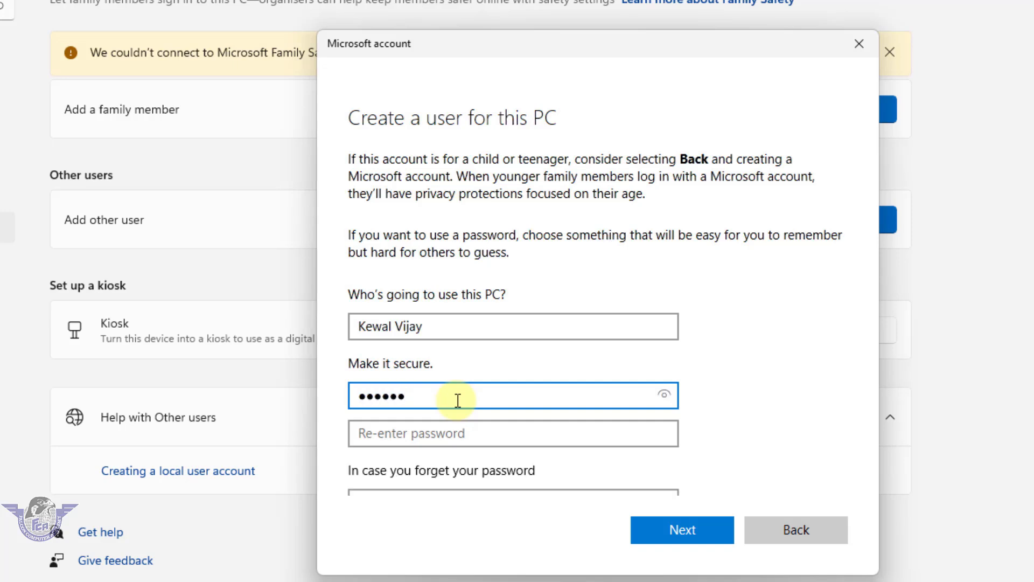
left_click(440, 431)
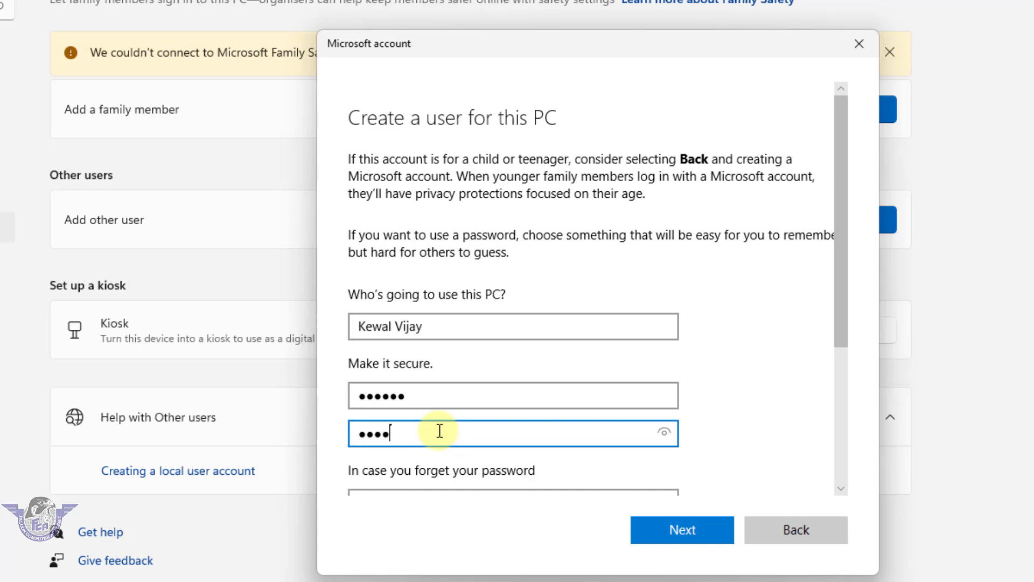
scroll(477, 419, "down", 2)
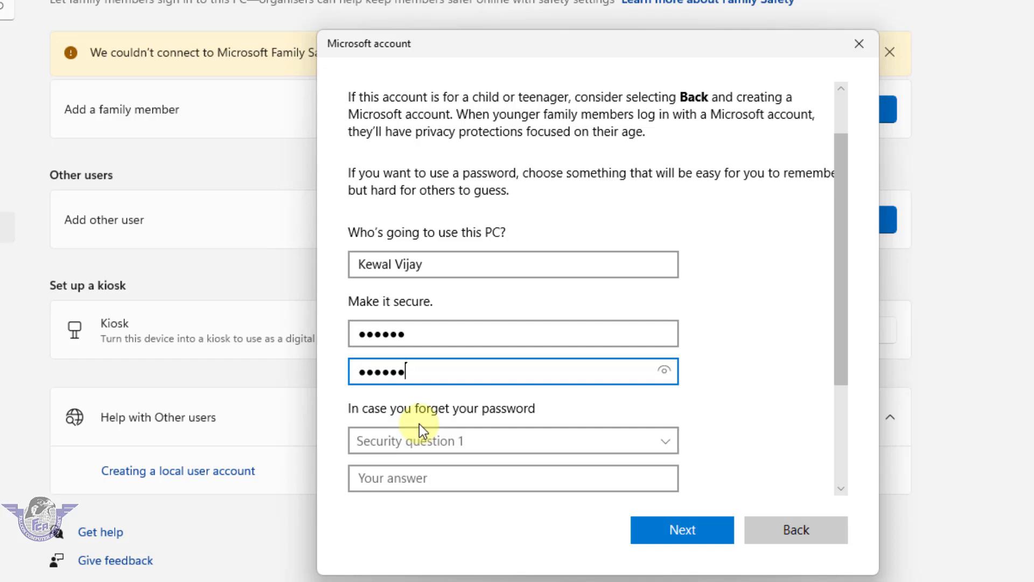
scroll(503, 443, "down", 3)
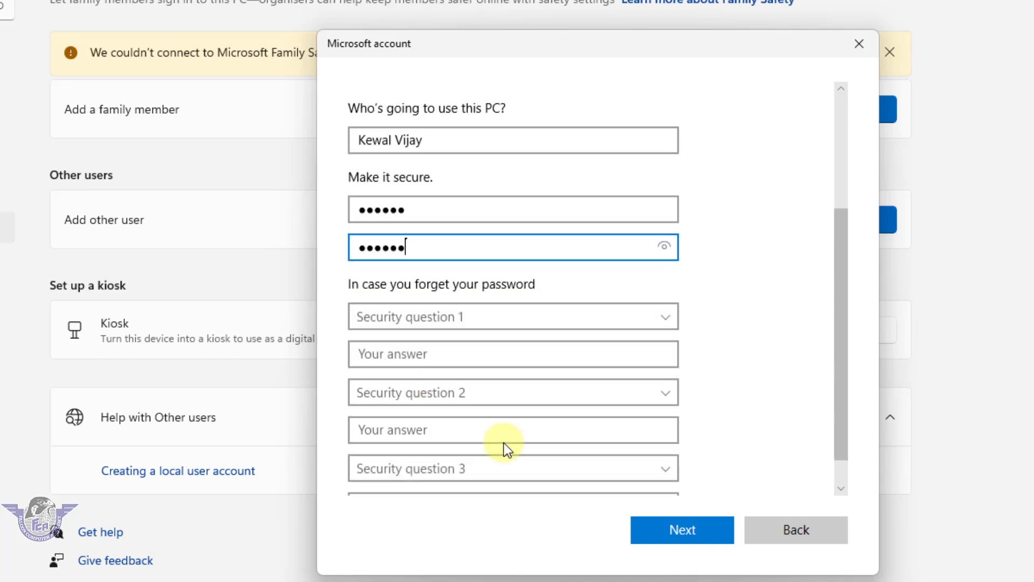
scroll(457, 467, "down", 1)
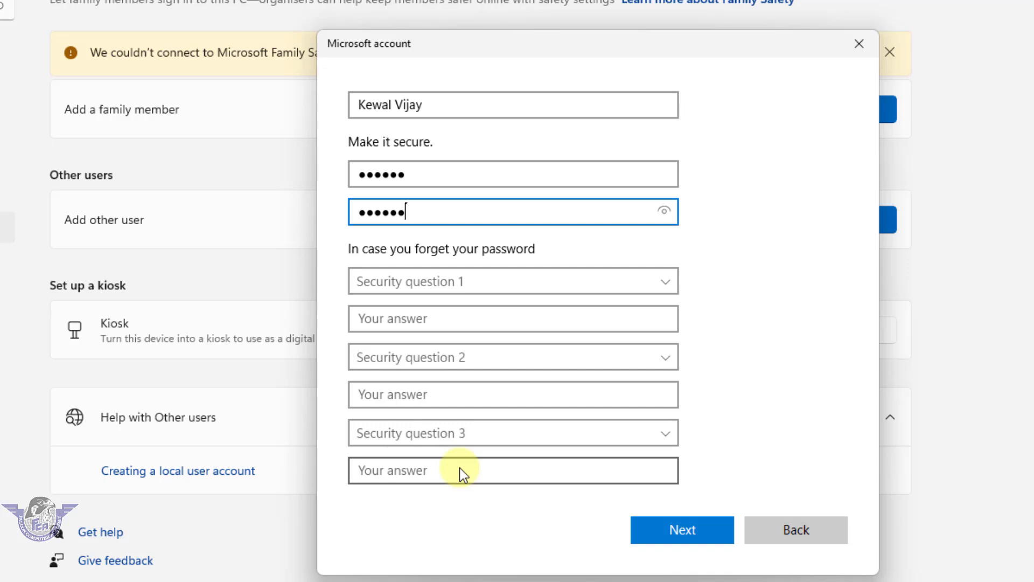
- Set security question 1 to the first pet's name question and type its answer
left_click(467, 284)
left_click(488, 301)
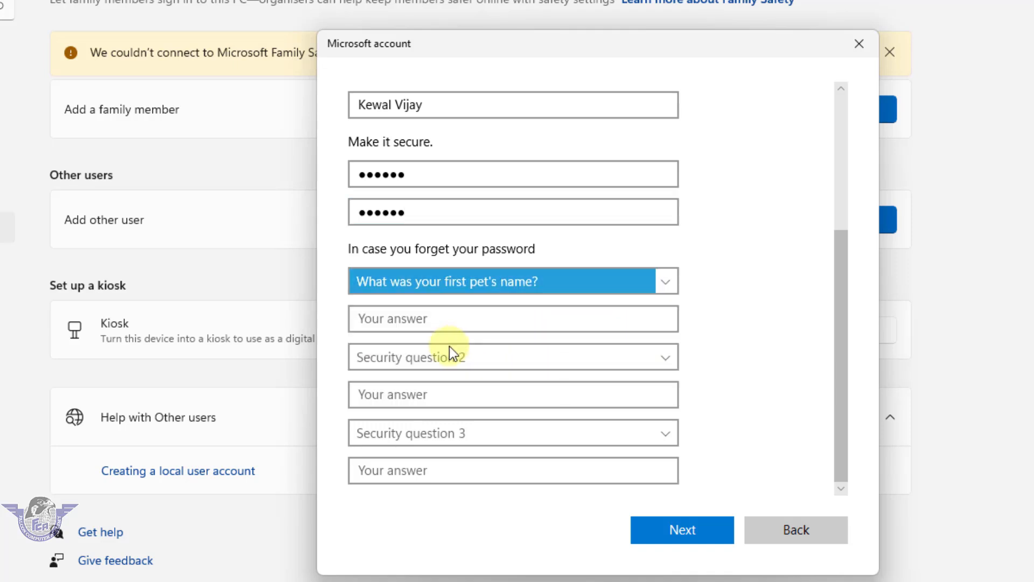
left_click(445, 321)
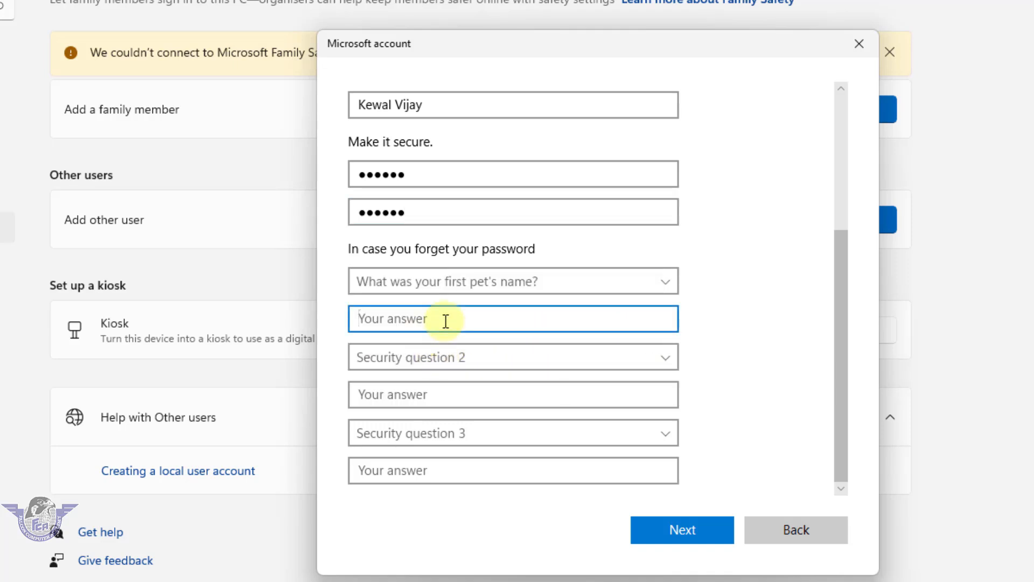
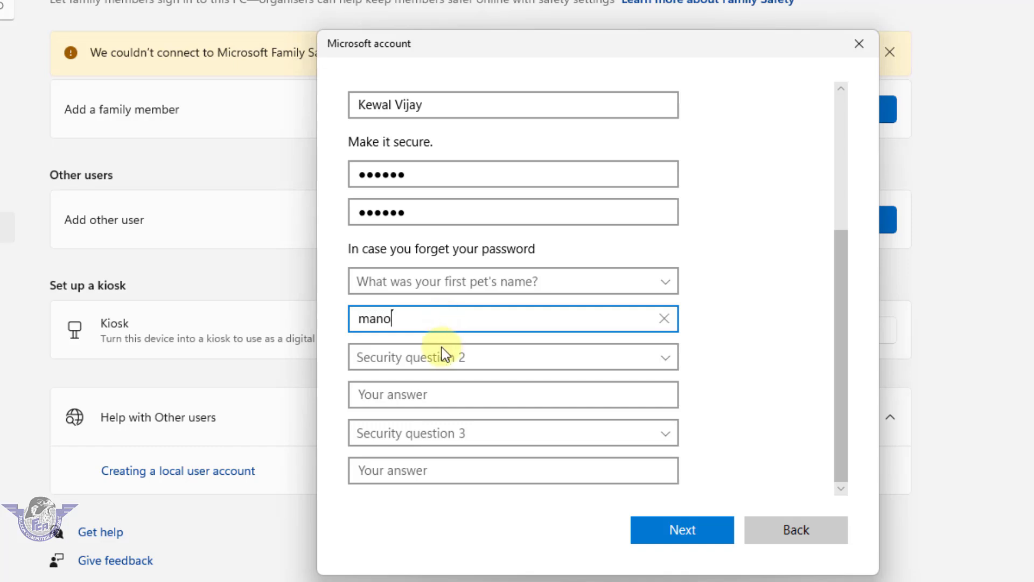
- Set security question 2 to the city-you-were-born question and type its answer
left_click(431, 358)
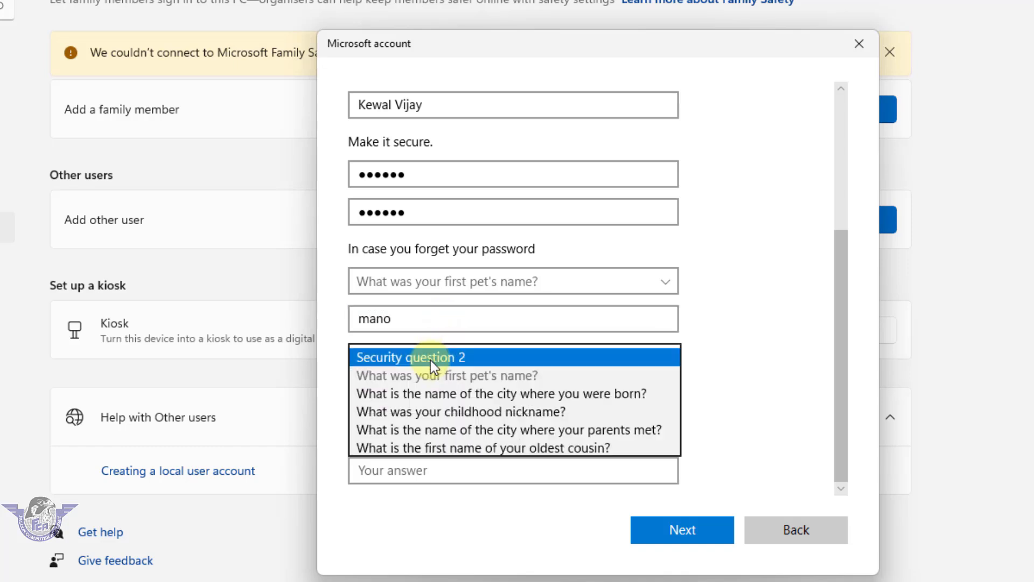
left_click(507, 393)
left_click(436, 395)
- Set security question 3 to the childhood nickname question, answer it, and finish creating the account
left_click(449, 433)
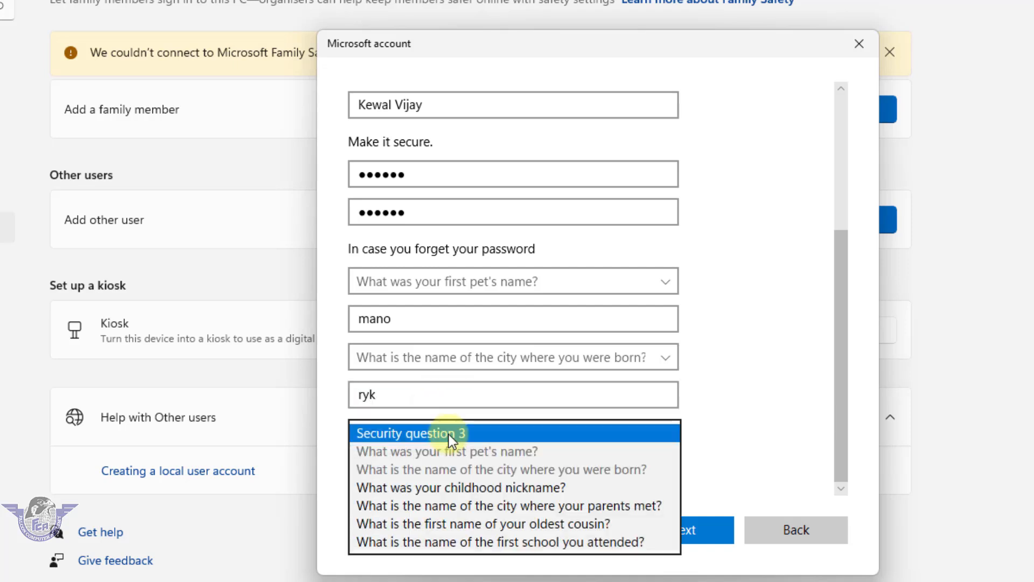
left_click(489, 488)
left_click(447, 472)
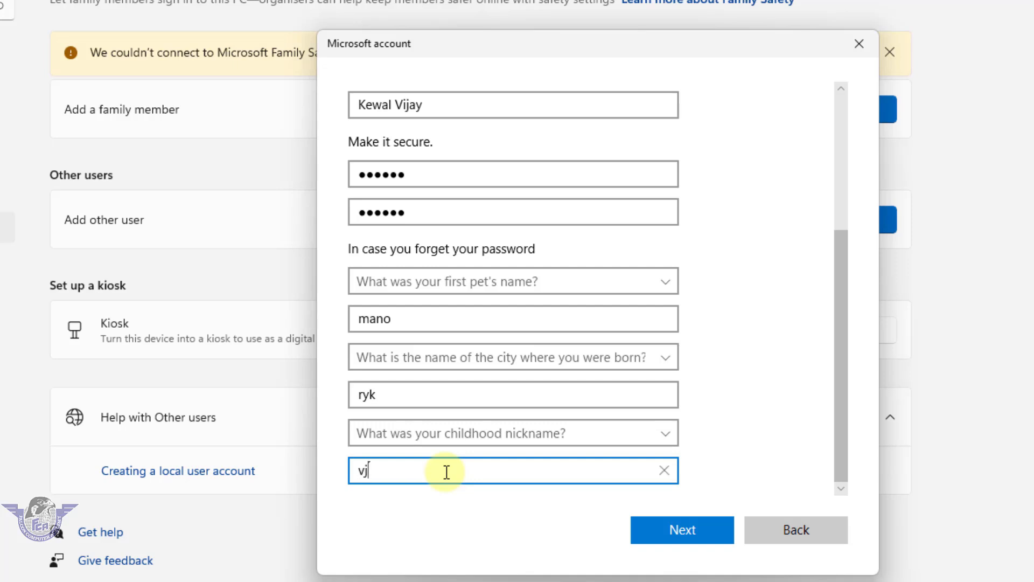
left_click(676, 533)
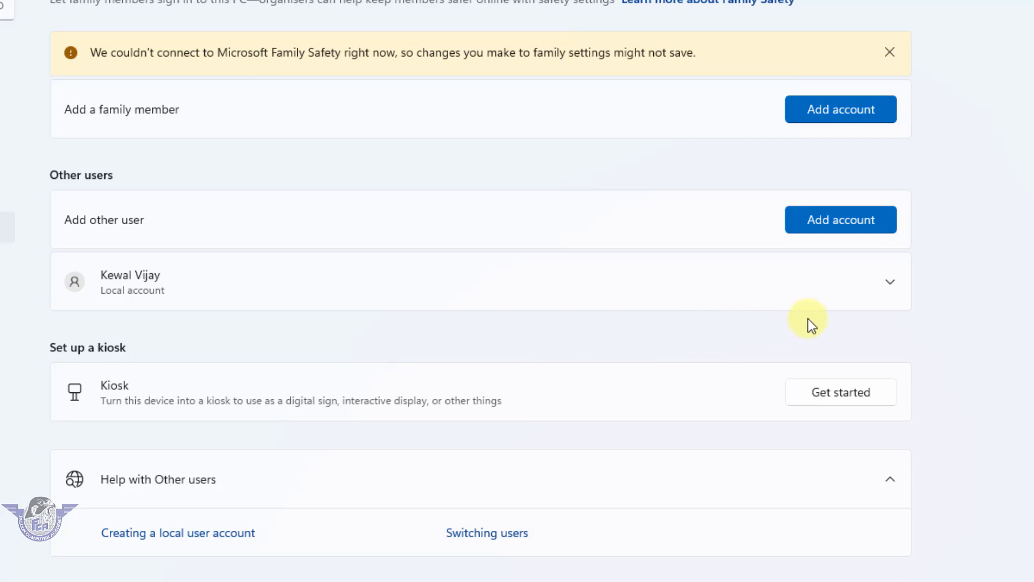
- Open Change account type for the new local account with Standard User selected
left_click(892, 285)
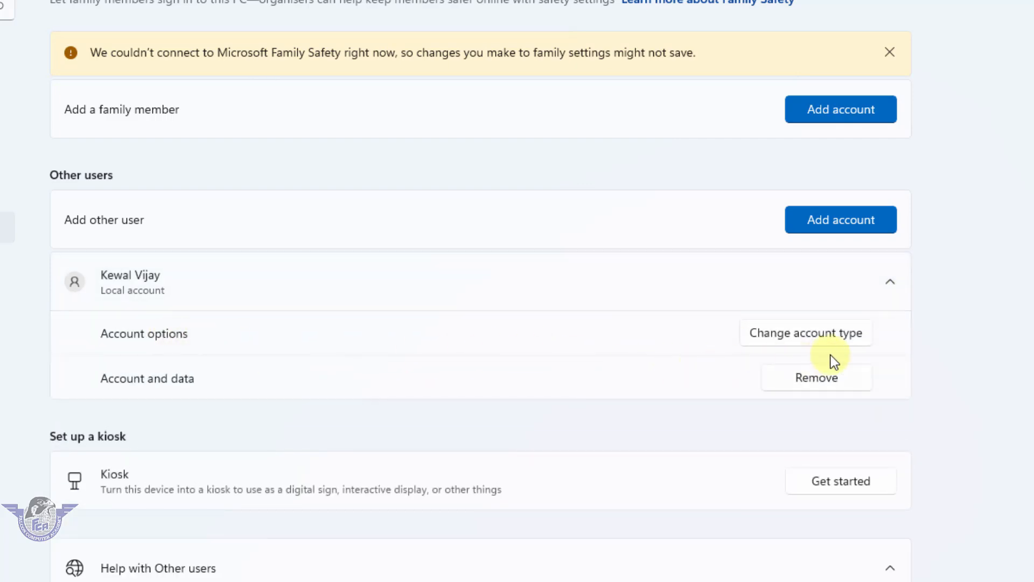
left_click(851, 337)
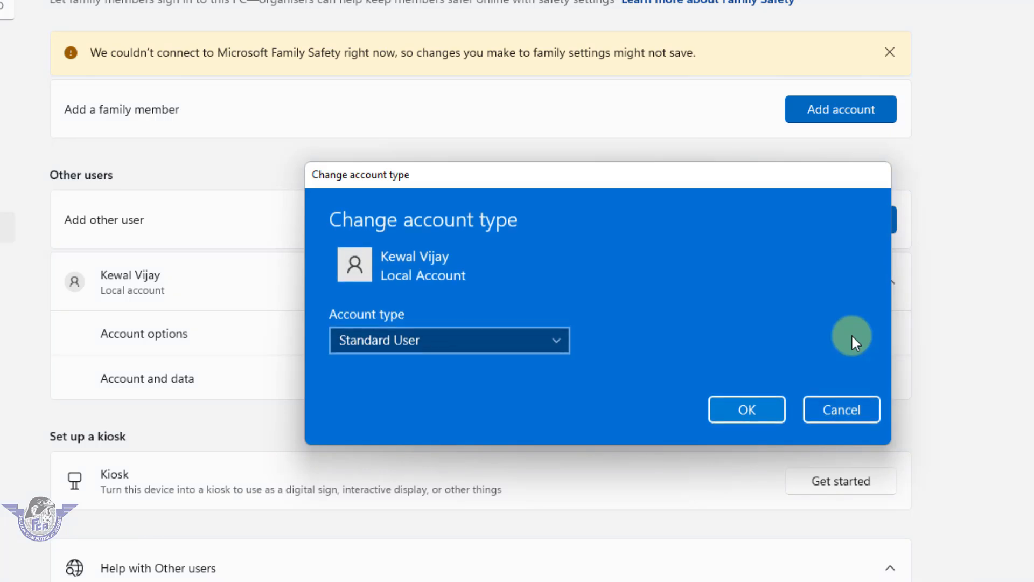
left_click(461, 344)
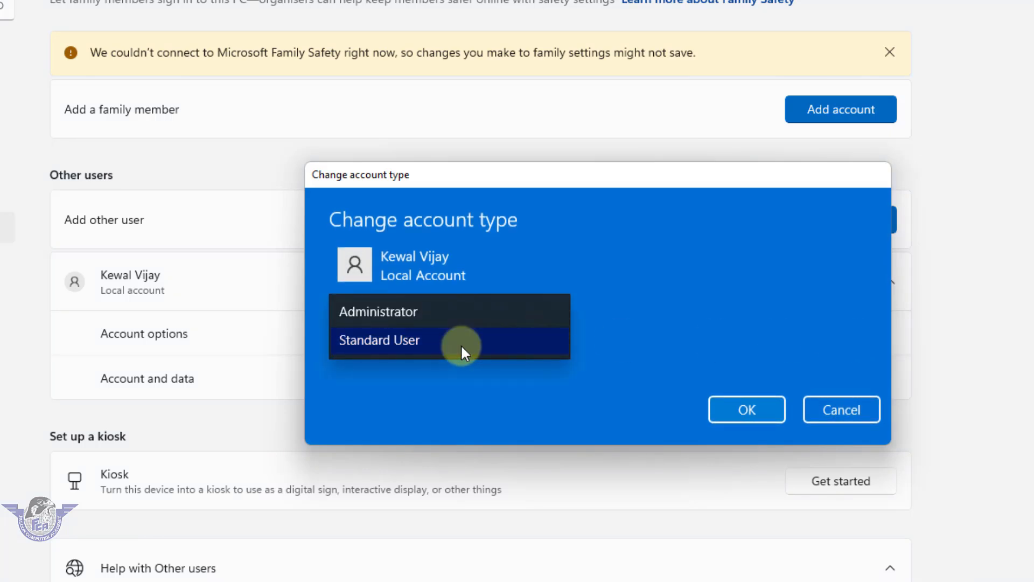
left_click(402, 338)
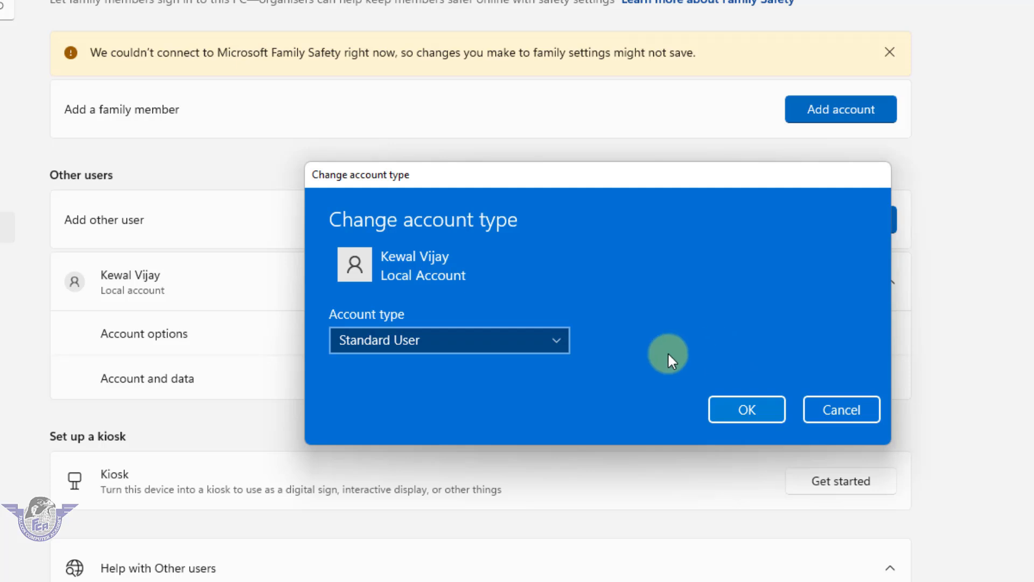
- Toggle the account type to Administrator and back to Standard User, then confirm with OK
left_click(519, 341)
left_click(410, 315)
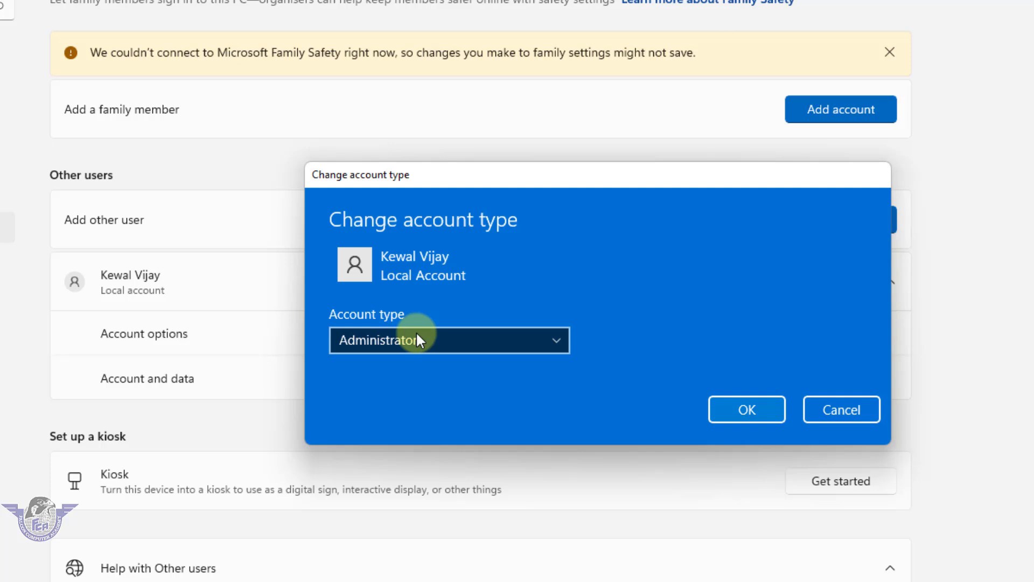
left_click(418, 337)
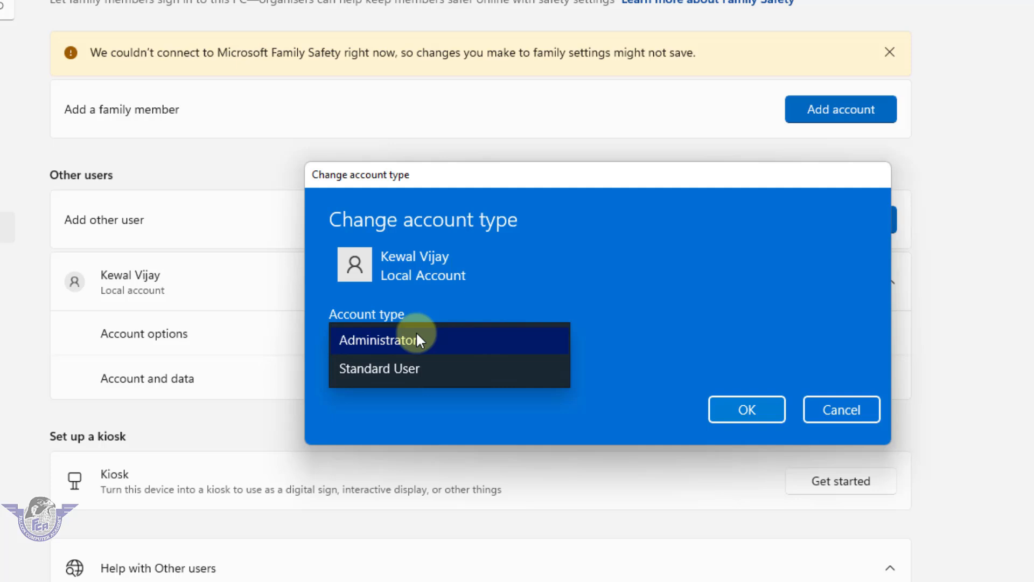
left_click(394, 369)
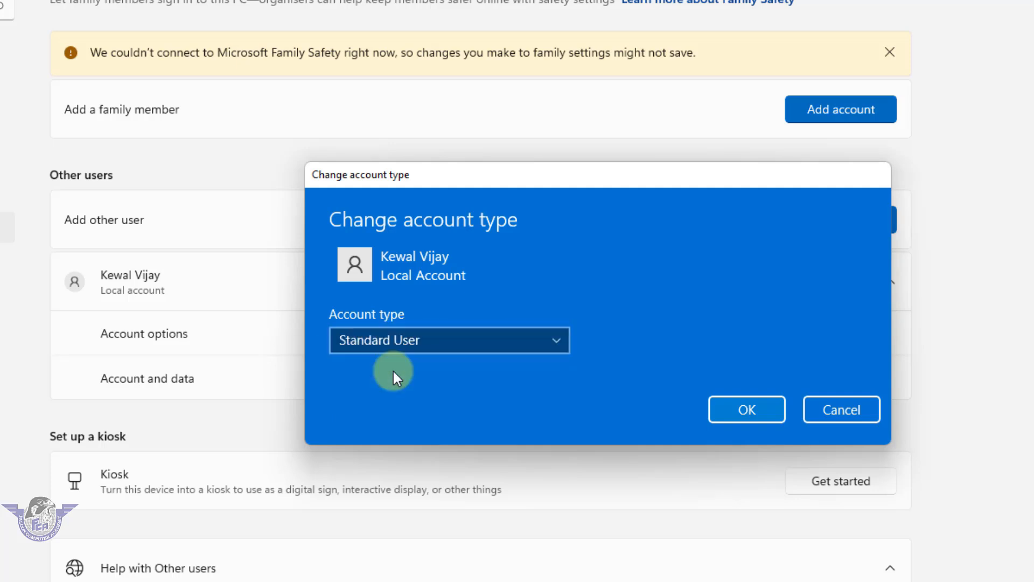
left_click(752, 410)
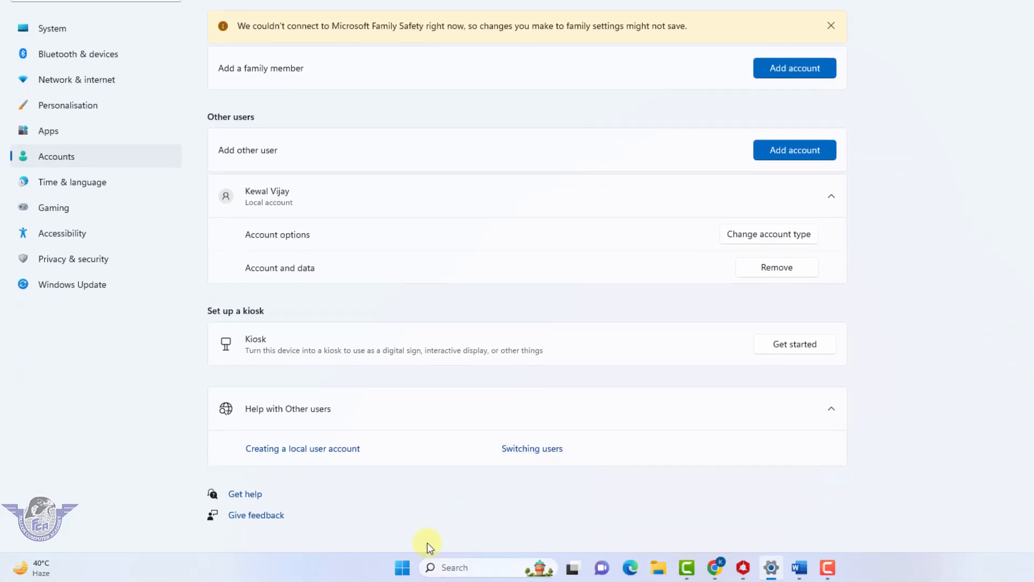
left_click(402, 568)
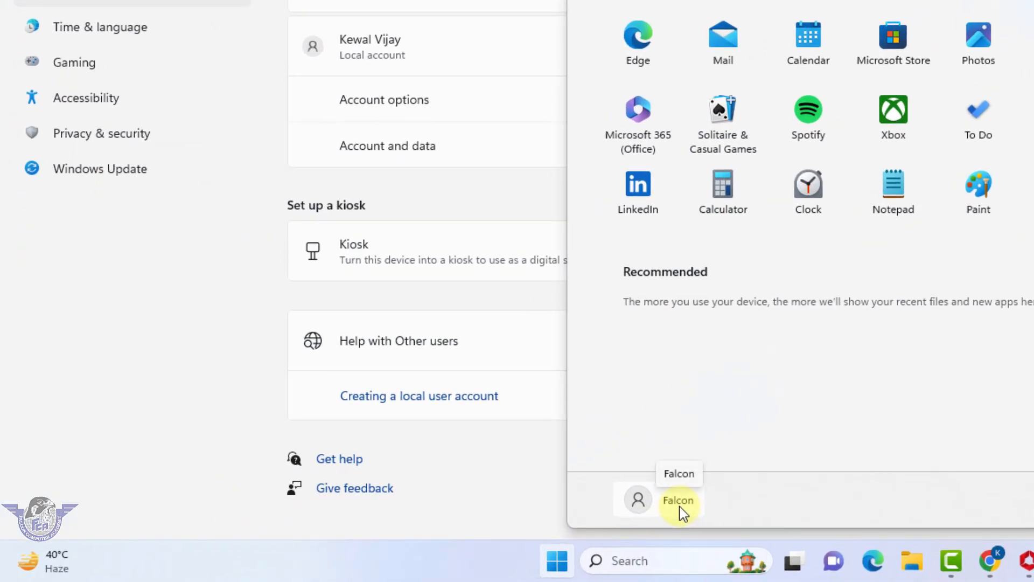
left_click(673, 512)
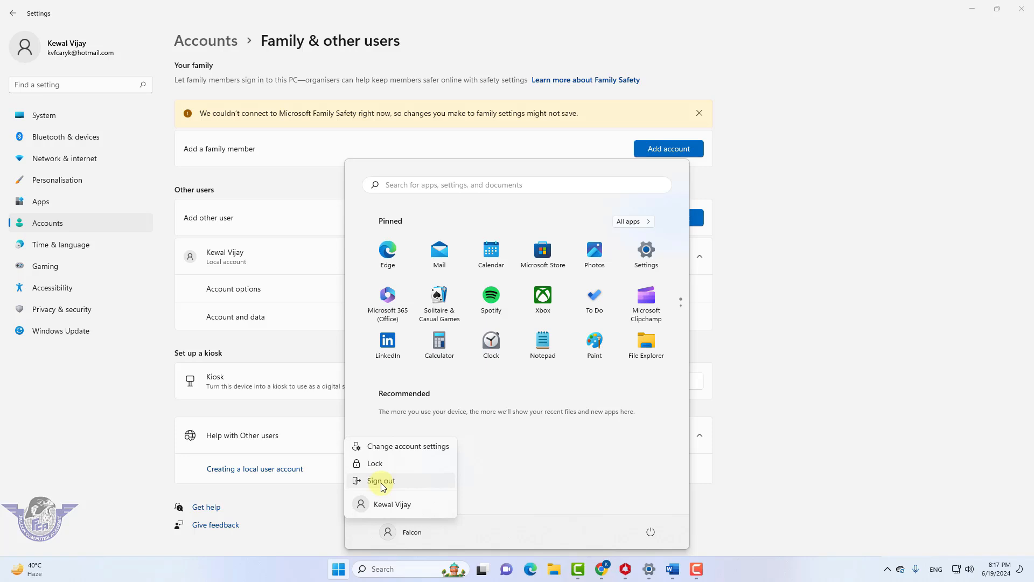
left_click(578, 475)
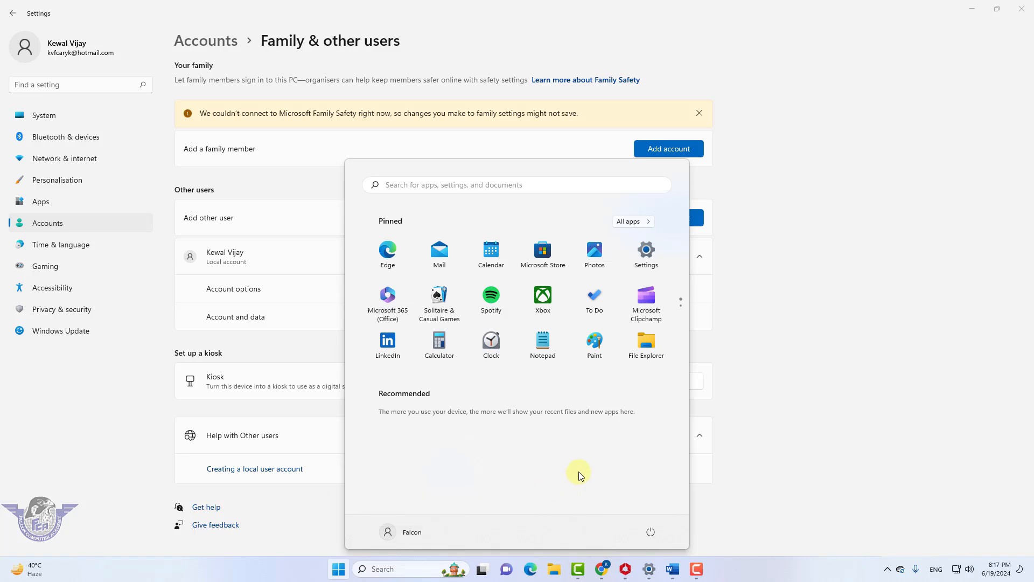
left_click(786, 279)
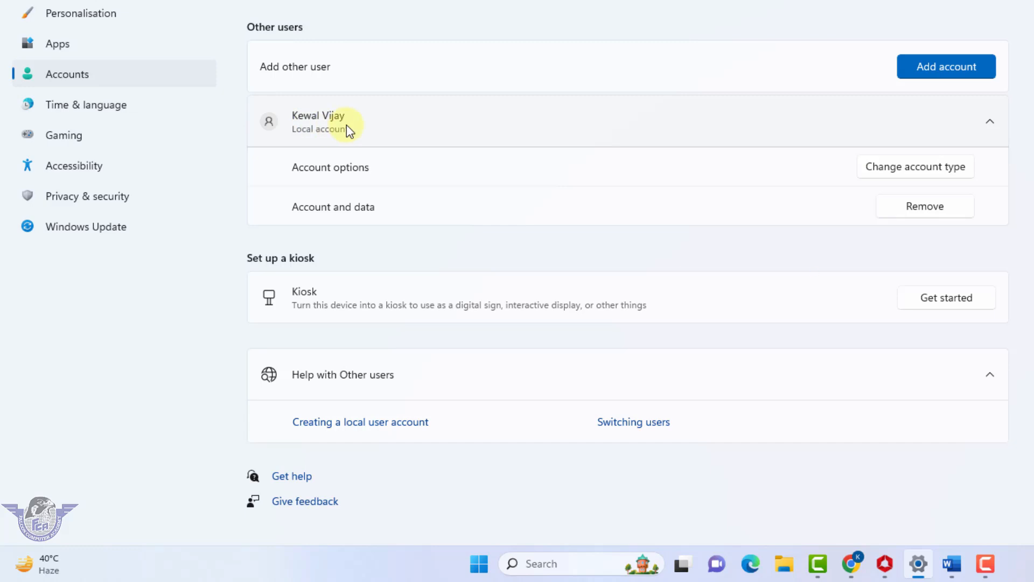
left_click(479, 563)
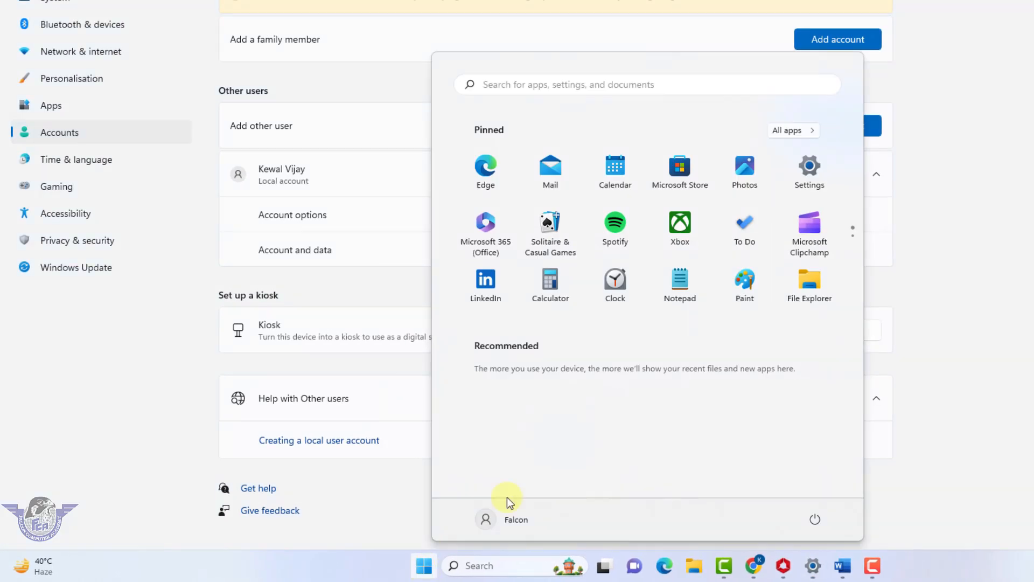
left_click(810, 173)
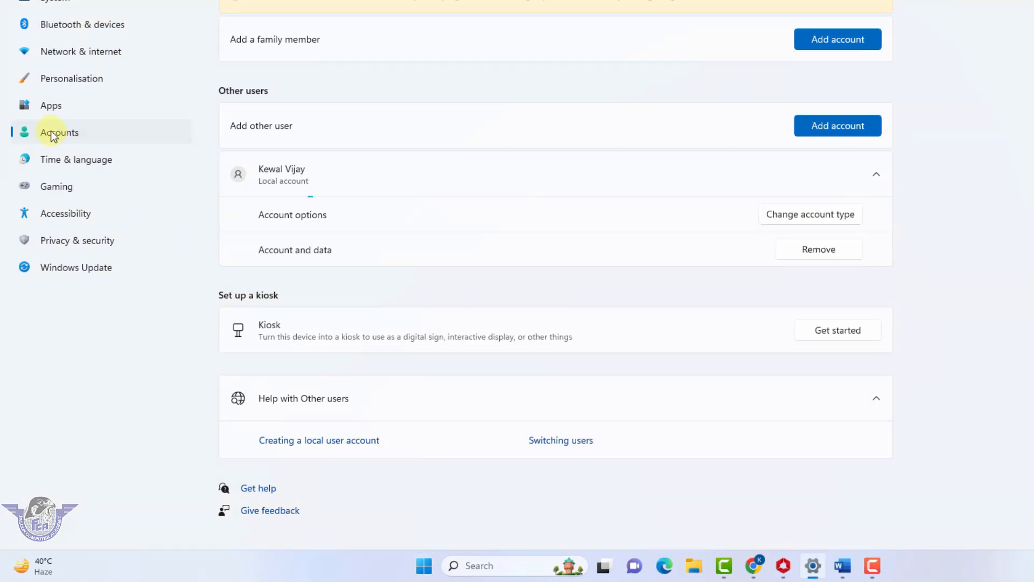
left_click(878, 174)
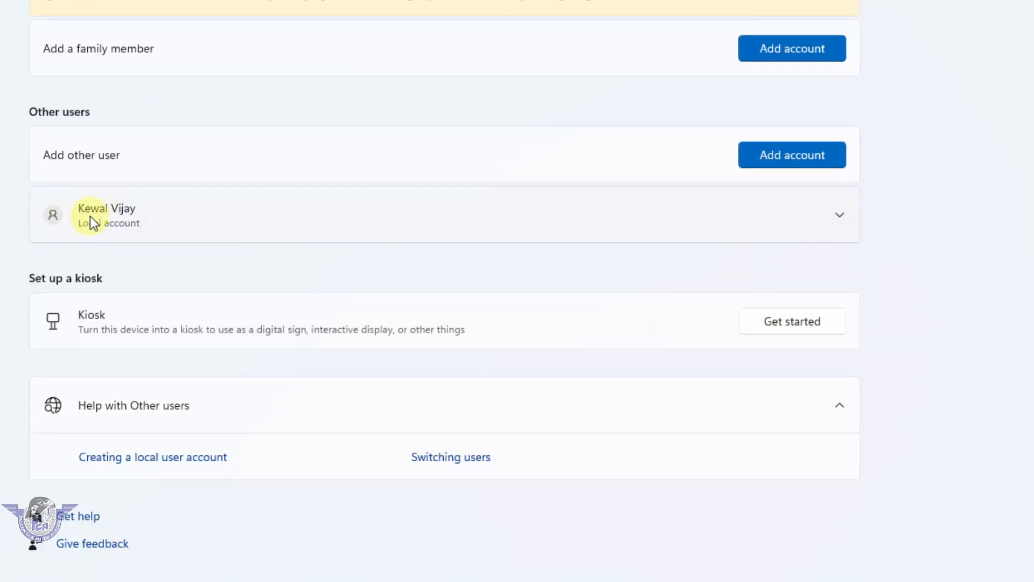
left_click(839, 214)
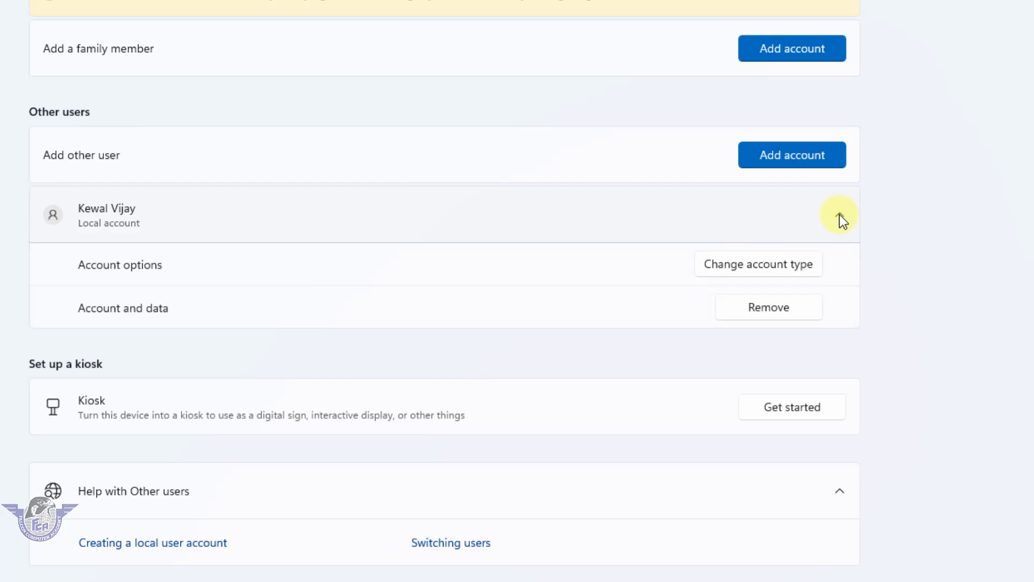